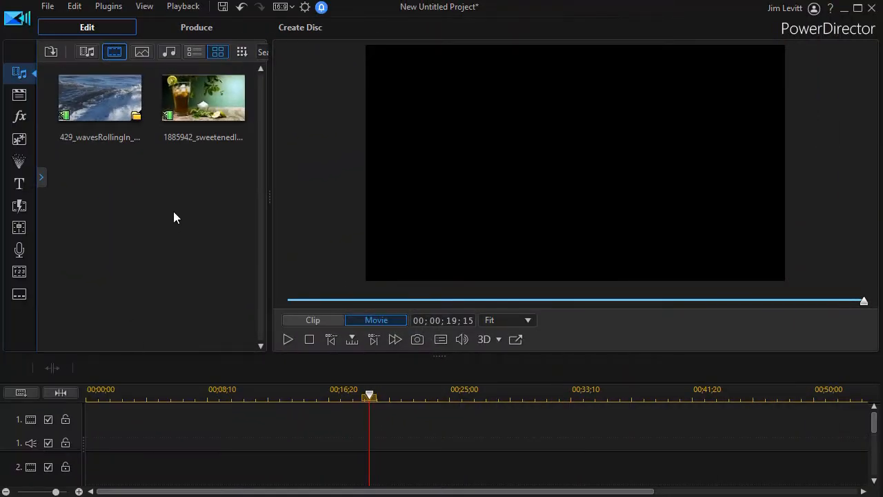
Place the sweetened iced tea clip at the start of track 1 and the rolling waves clip at the start of track 2
left_click_drag(209, 101, 77, 427)
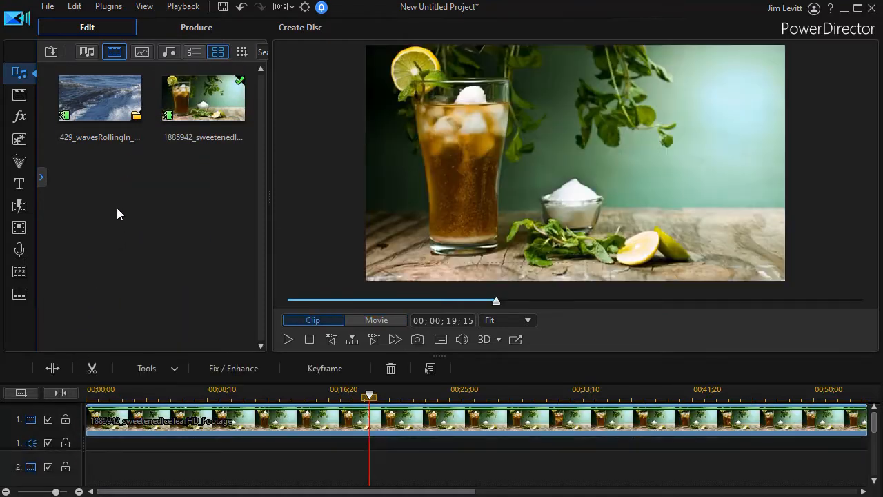
left_click_drag(88, 108, 73, 431)
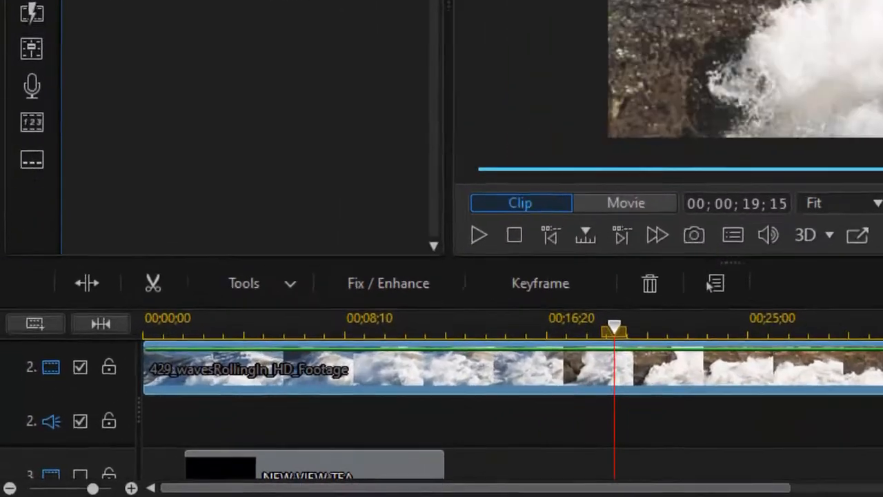
scroll(441, 397, "down", 4)
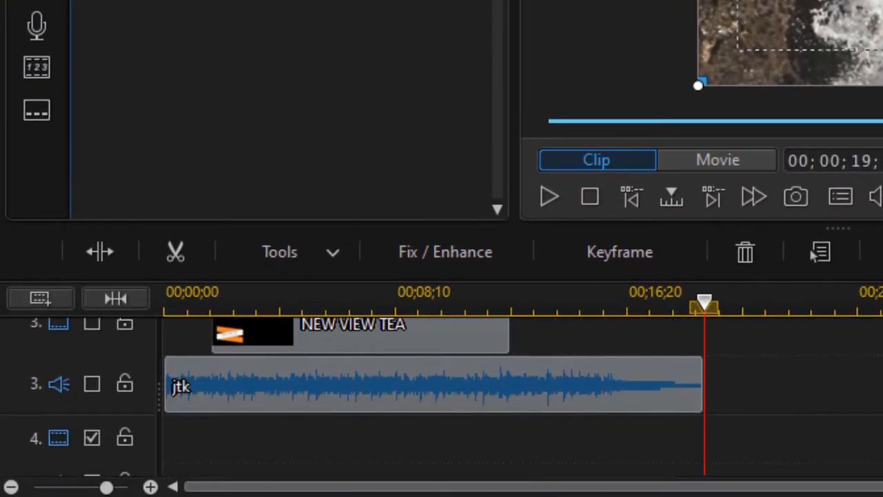
scroll(442, 397, "up", 1)
scroll(442, 397, "up", 4)
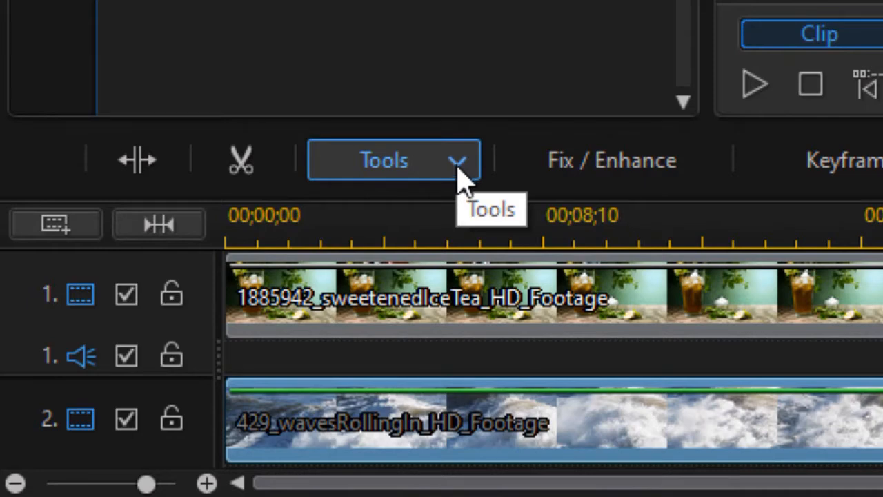
Open the waves clip in the Mask Designer and apply the linear half-frame mask
left_click(461, 167)
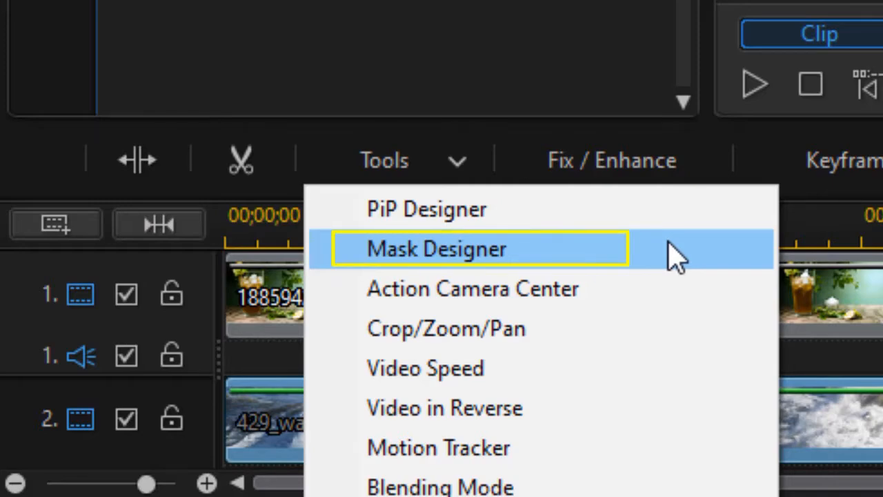
left_click(668, 243)
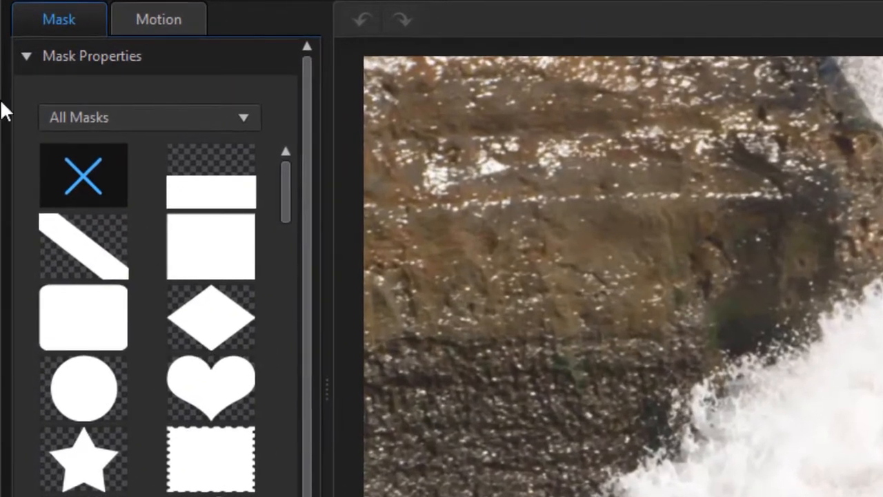
left_click(27, 57)
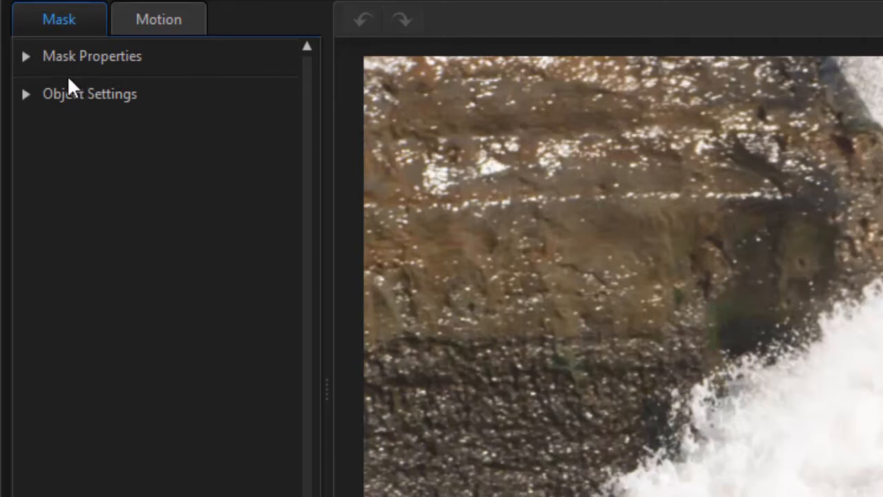
left_click(26, 57)
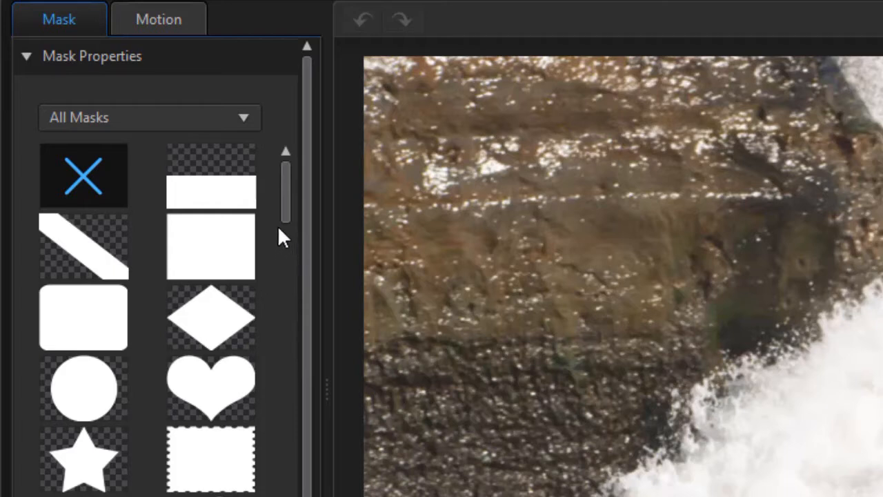
left_click(208, 184)
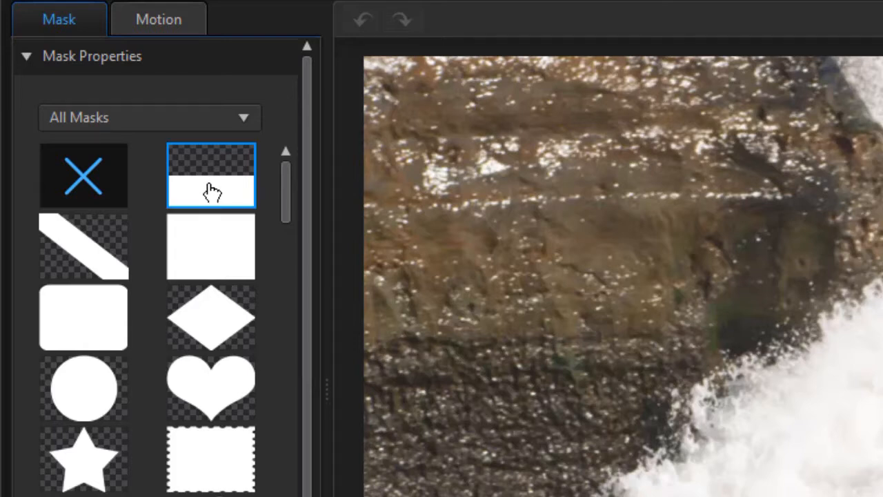
left_click(212, 197)
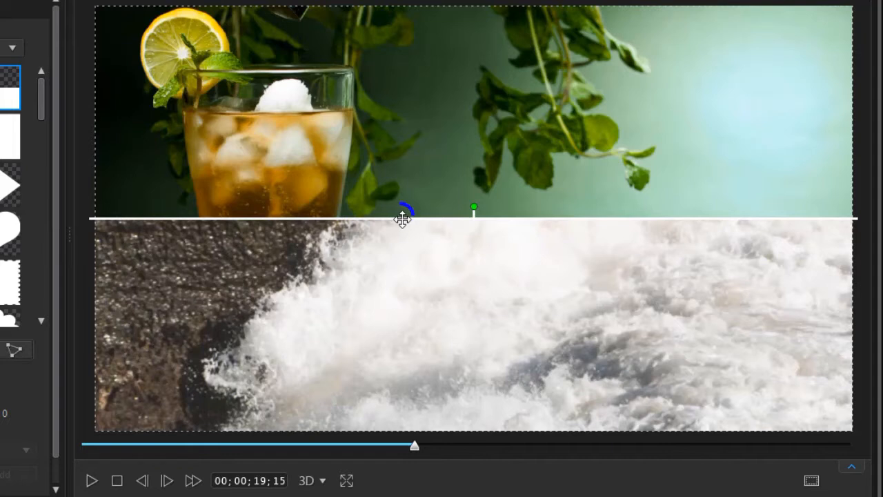
Rotate the mask edge to about -61.7 degrees and position it near X 0.475, Y 0.573, with centre grid lines displayed
left_click_drag(402, 219, 386, 242)
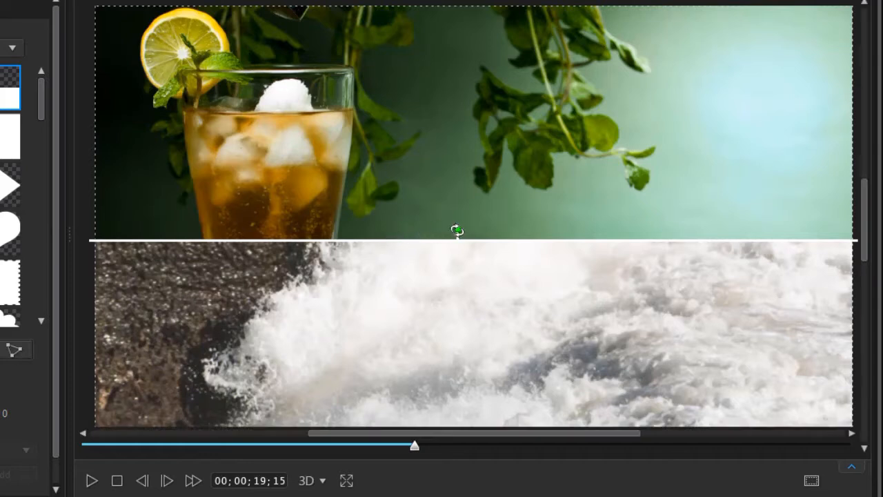
left_click_drag(458, 229, 435, 229)
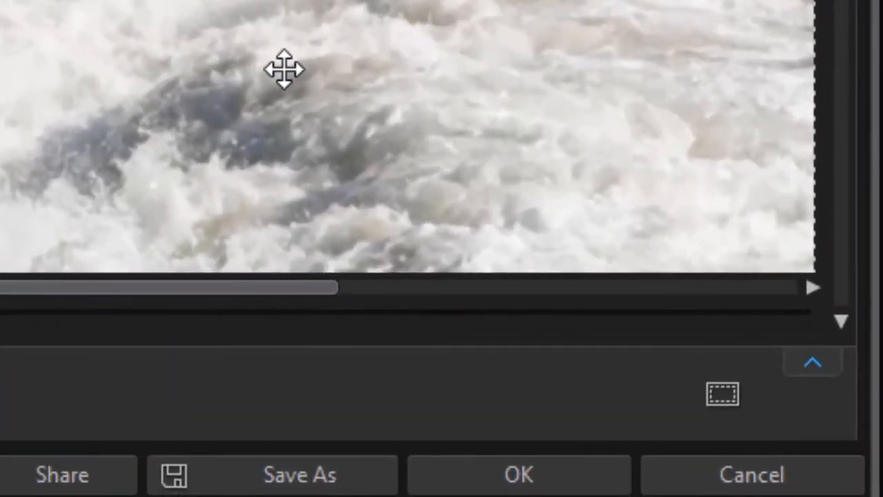
left_click(728, 403)
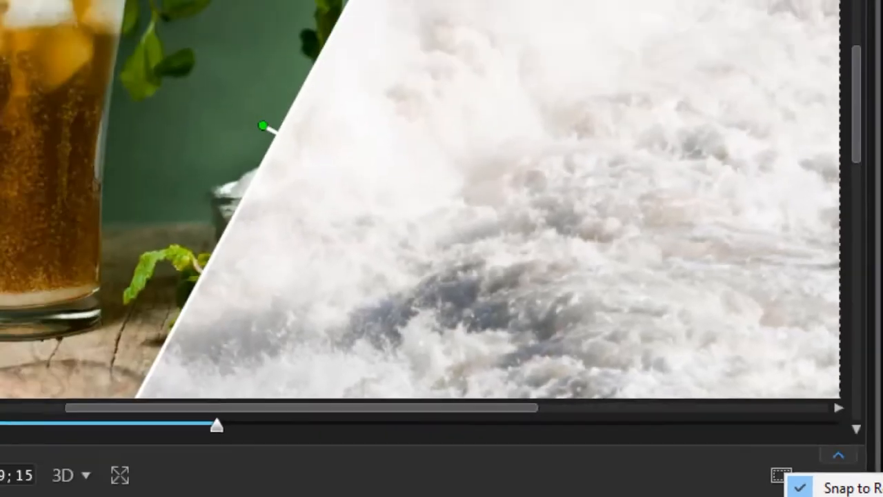
left_click(832, 490)
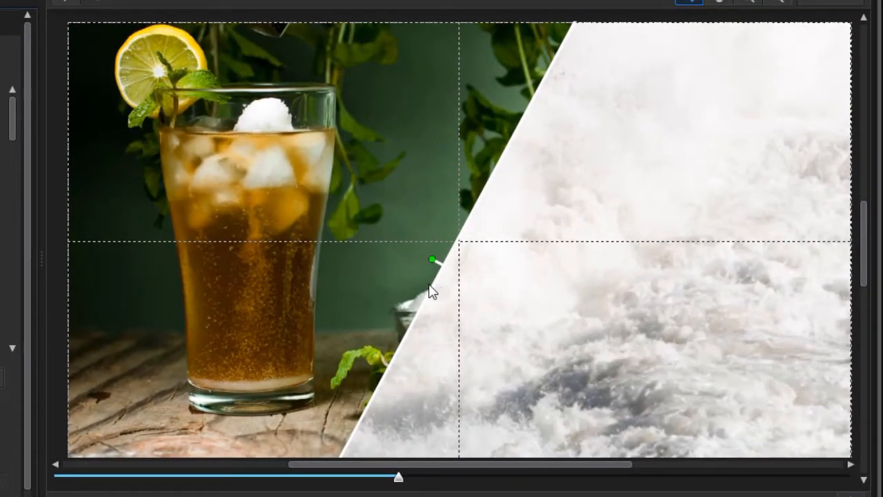
left_click_drag(460, 299, 435, 296)
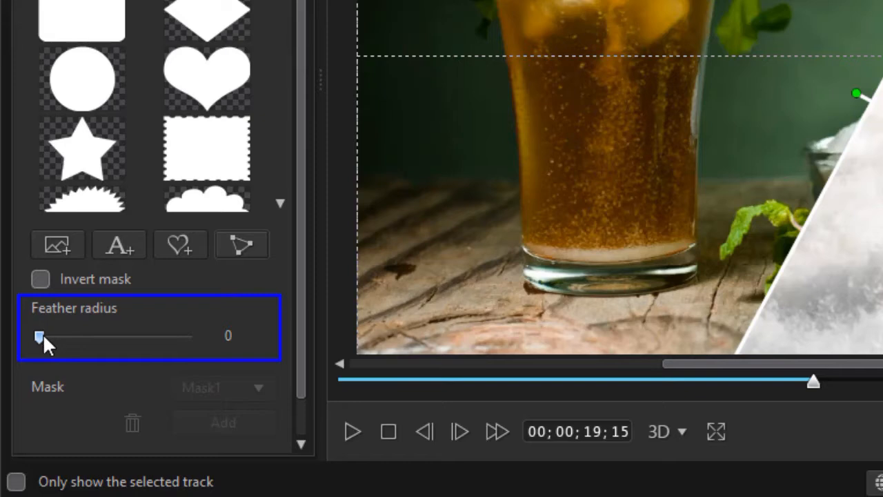
Soften the mask edge with a feather radius of about 48
mouse_move(42, 335)
left_mouse_down()
mouse_move(118, 334)
mouse_move(98, 336)
mouse_move(111, 337)
left_mouse_up()
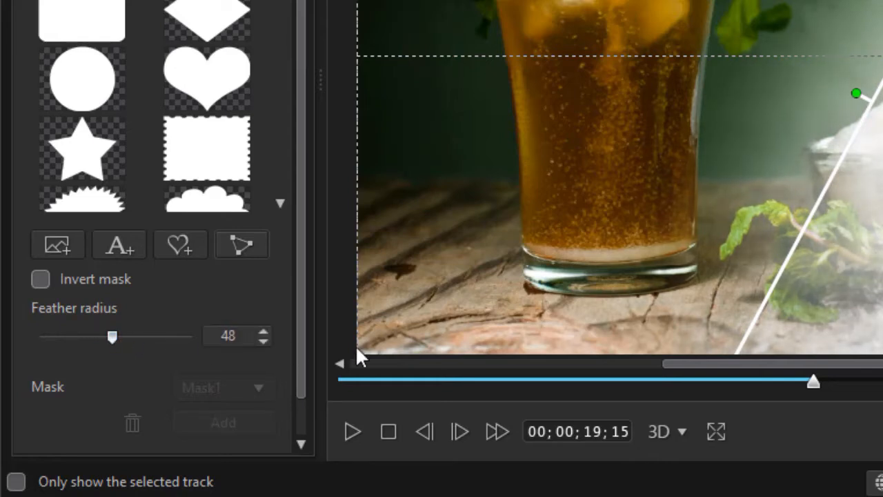
left_click(265, 340)
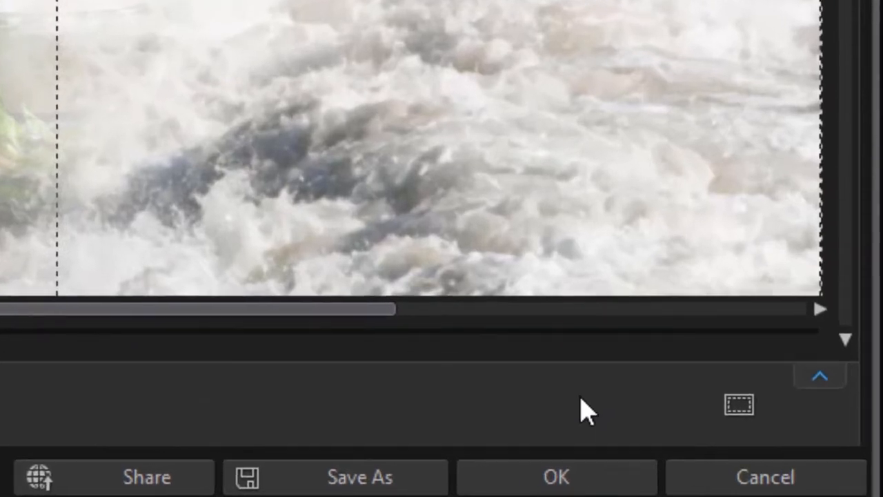
Show the keyframe timeline and mask object settings, and add an opacity keyframe at 00;00;00;00 with mask opacity 0%
left_click(820, 379)
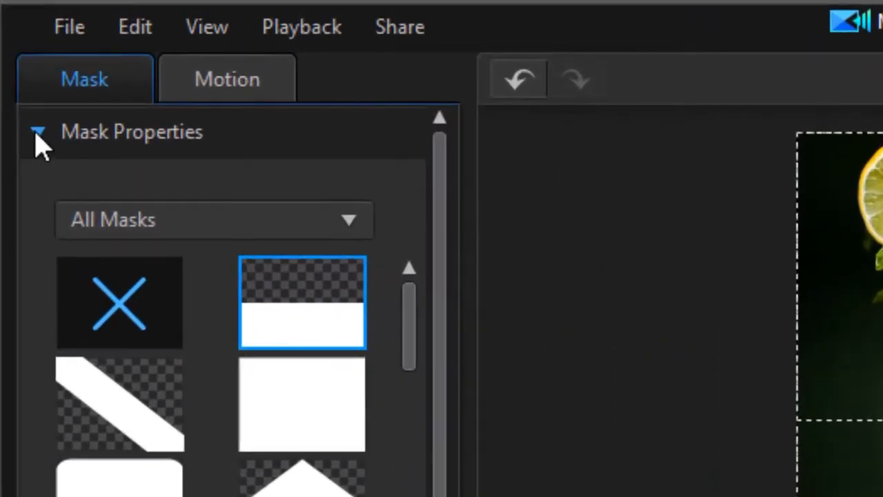
left_click(36, 141)
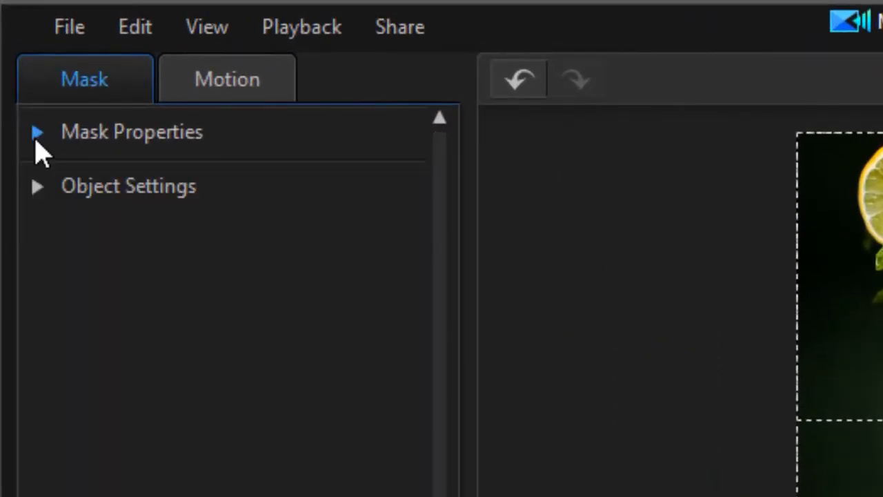
left_click(37, 186)
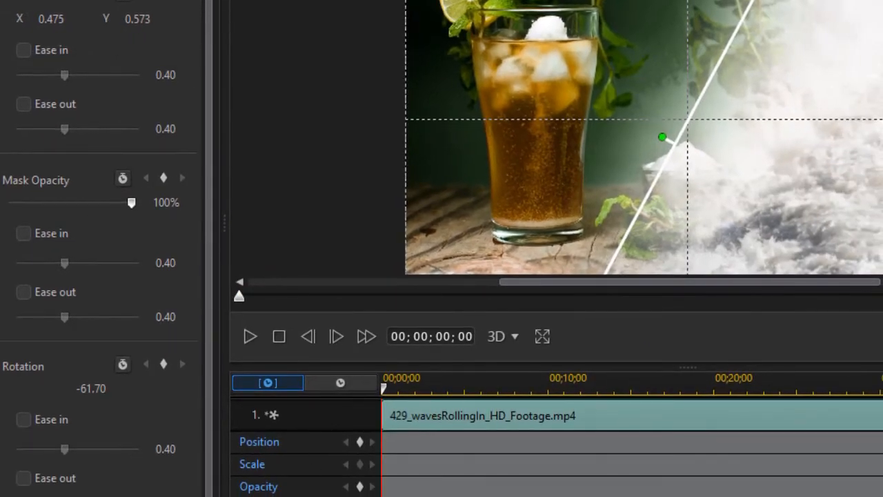
left_click(361, 488)
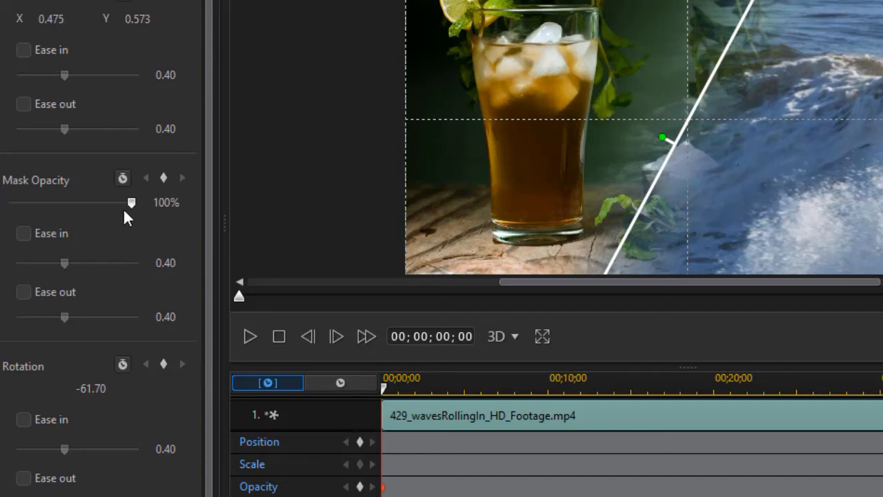
left_click_drag(133, 203, 8, 203)
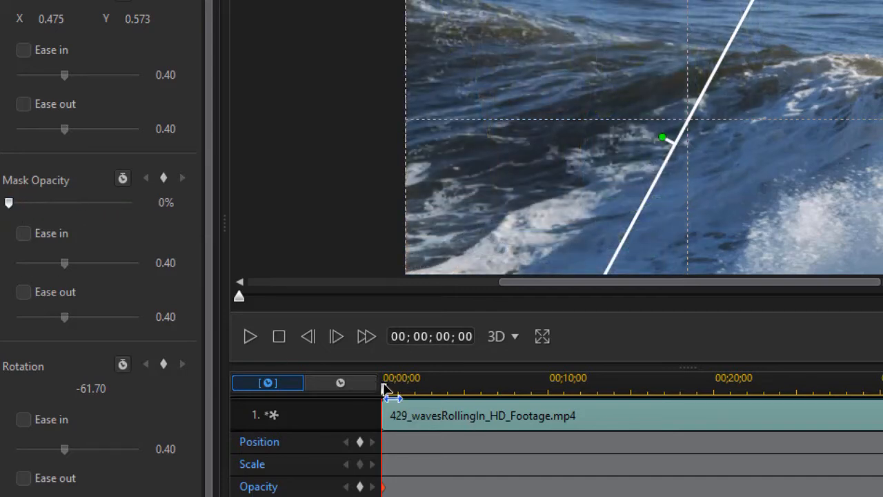
Add a second opacity keyframe at 00;00;01;14 with mask opacity 100%
left_click_drag(388, 386, 409, 389)
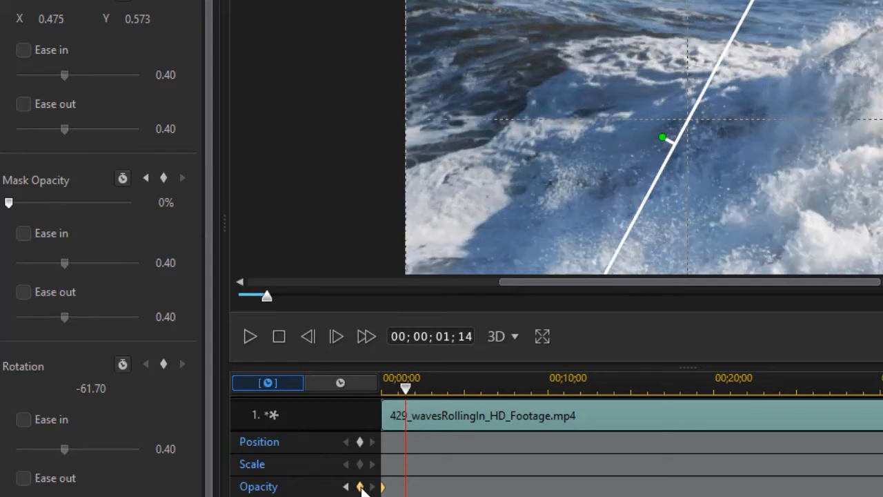
left_click(359, 486)
left_click_drag(10, 204, 160, 217)
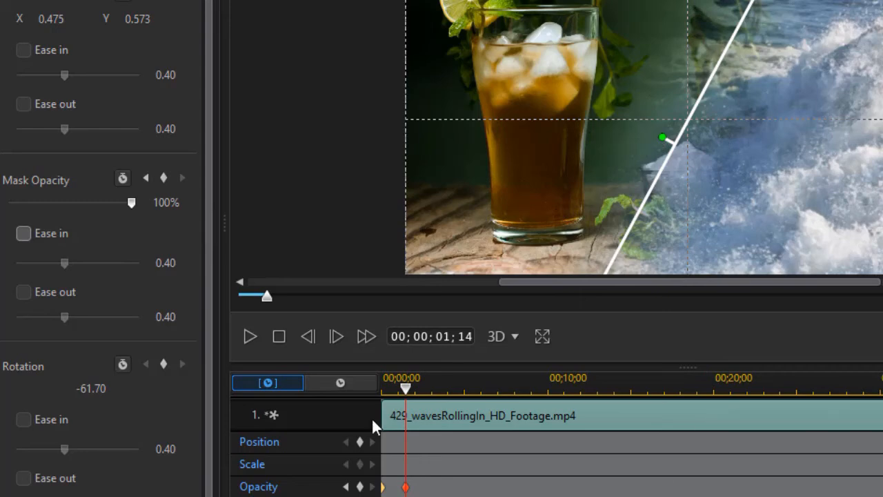
Play the masked waves clip from its beginning to check the opacity fade, and stop playback
left_click(280, 332)
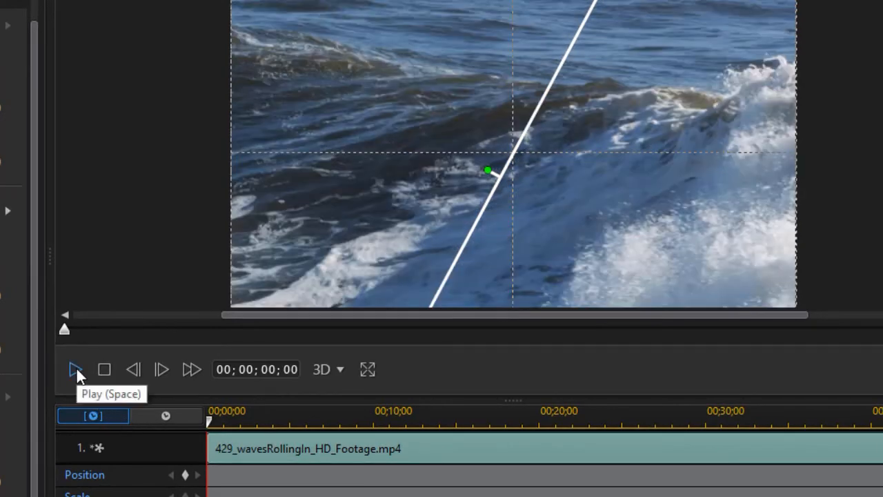
left_click(79, 372)
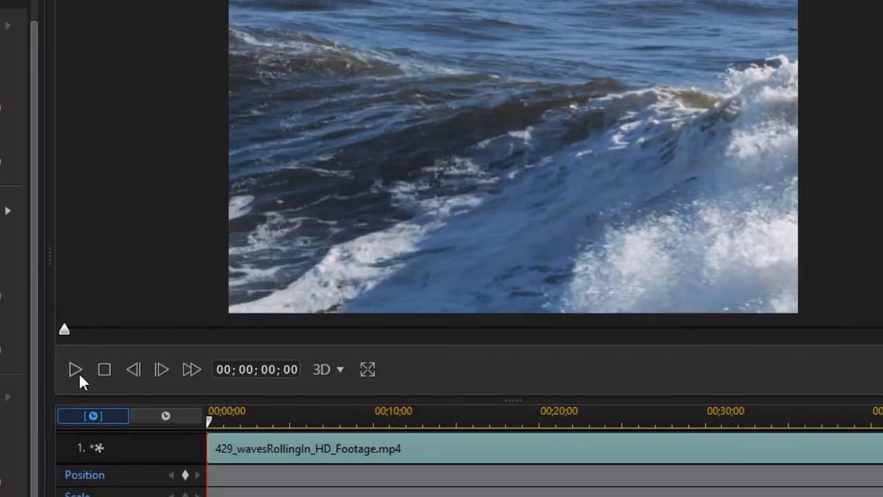
left_click(79, 372)
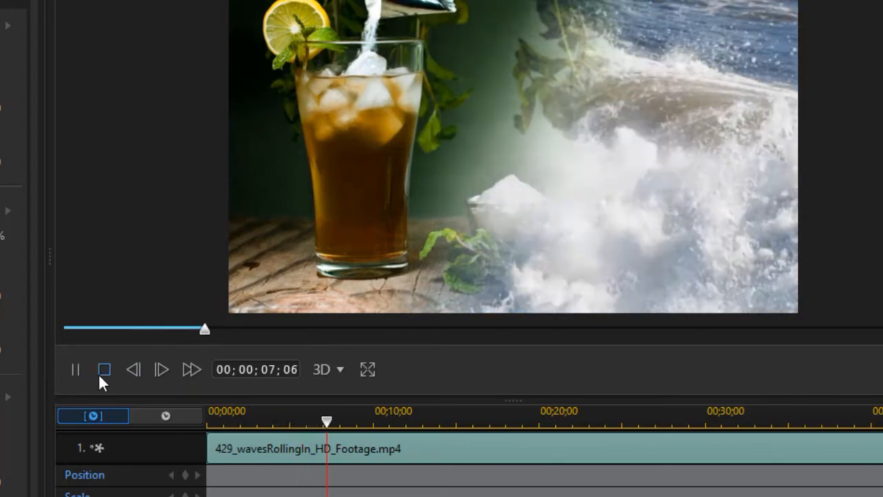
left_click(101, 371)
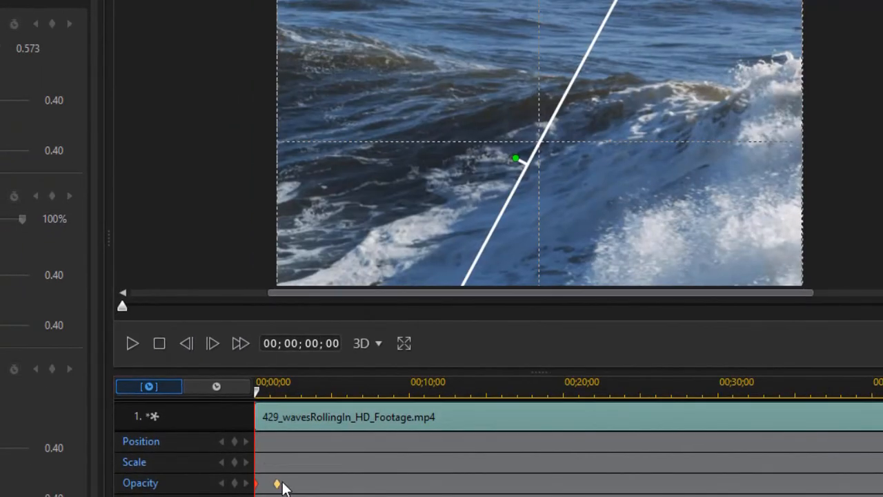
Move the second opacity keyframe to 00;00;02;14 and apply the mask design to the clip
left_click_drag(276, 487, 293, 486)
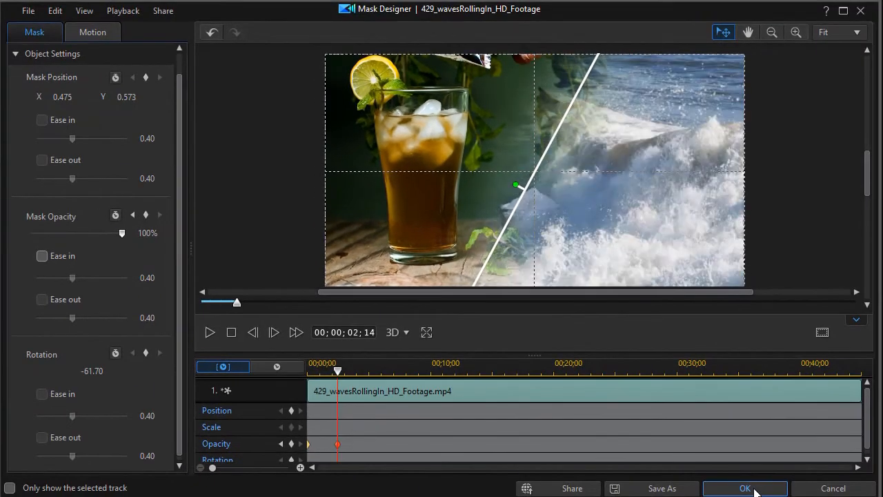
left_click(754, 491)
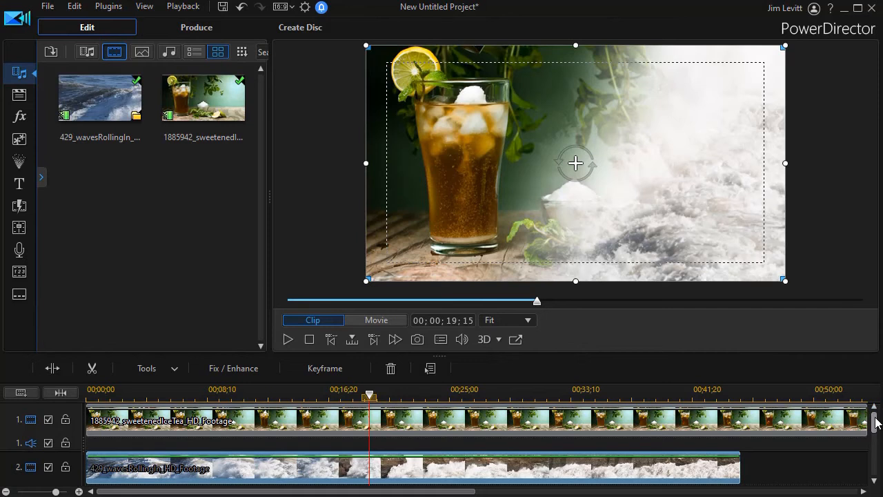
Enable the video and audio of track 3, which hold the NEW VIEW TEA title and the jtk music
left_click_drag(874, 421, 874, 455)
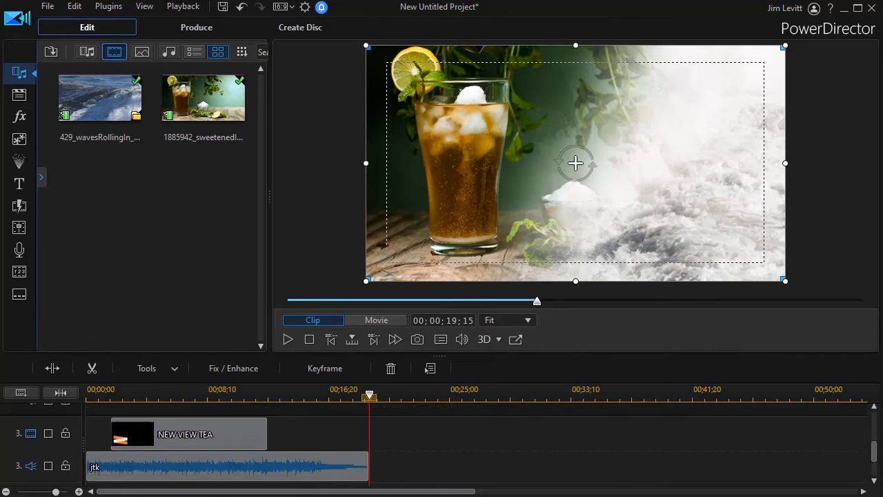
left_click(48, 434)
left_click(48, 466)
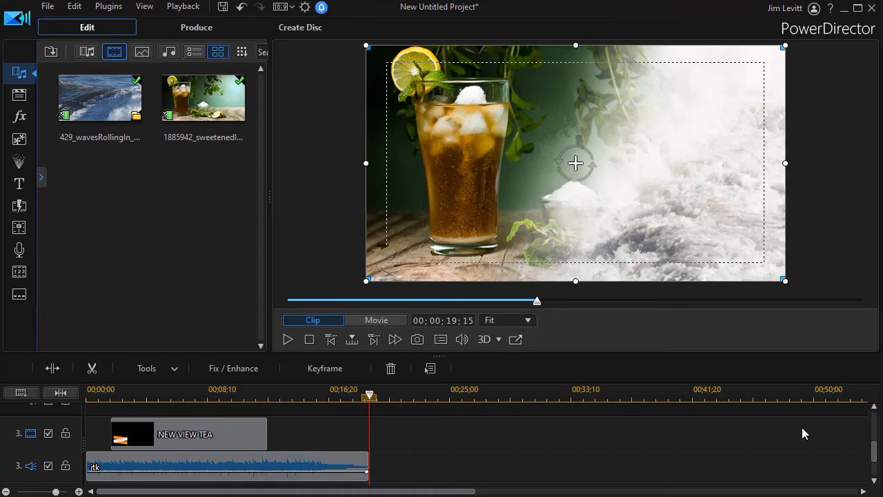
left_click_drag(874, 452, 867, 408)
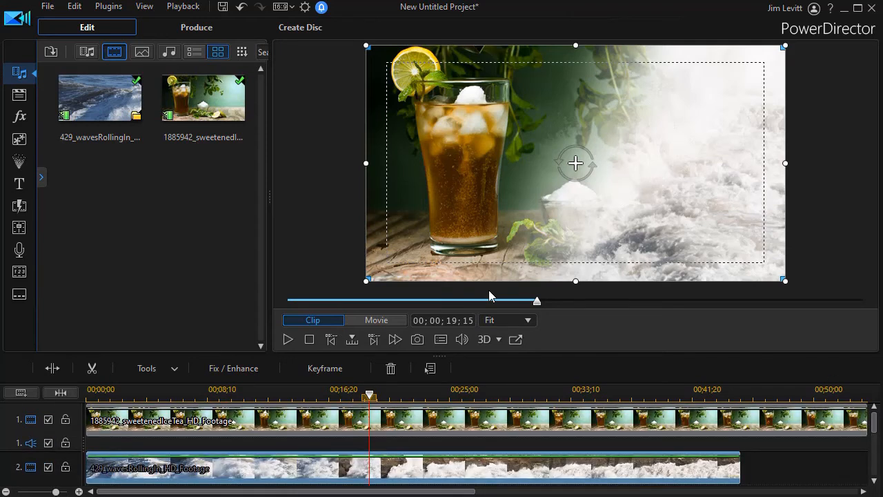
Preview the whole movie with the title, music and masked clips combined
left_click_drag(536, 302, 431, 301)
left_click_drag(380, 318, 254, 318)
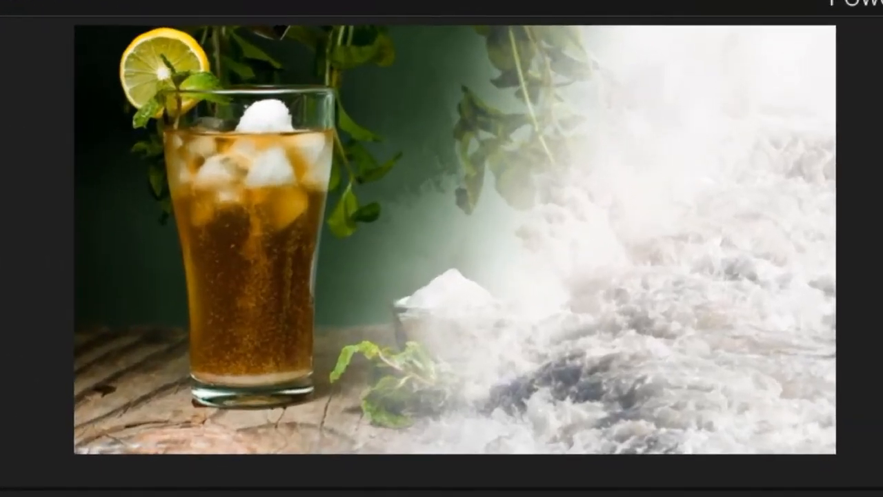